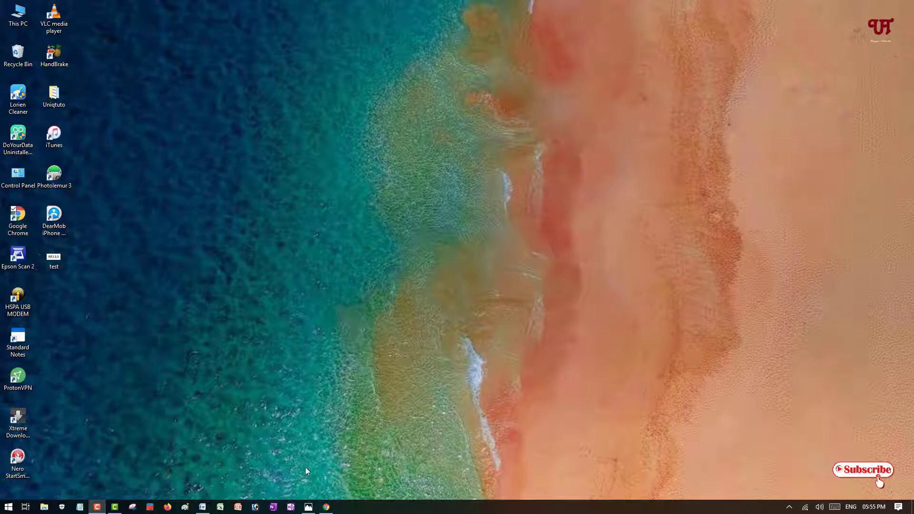
Step: Preview the HELLO image, then bring up the WhatTheFont page in Chrome
click(308, 508)
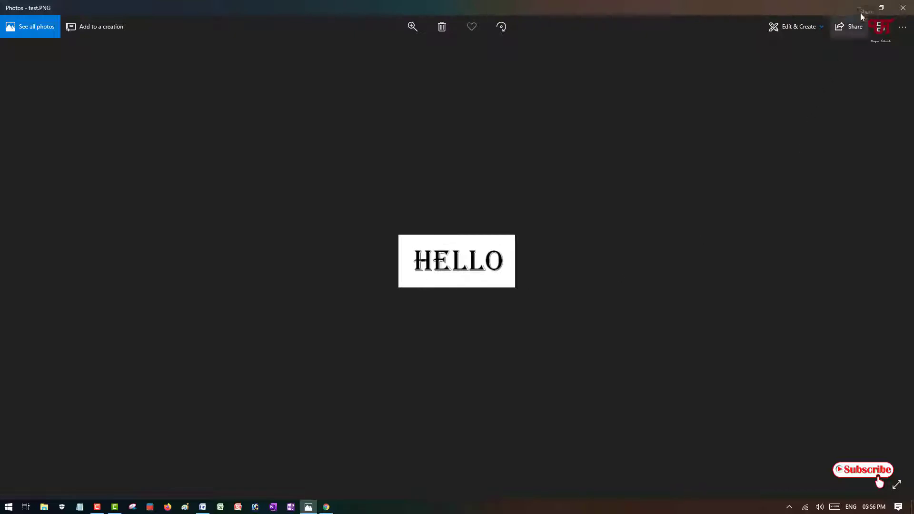
key(super+d)
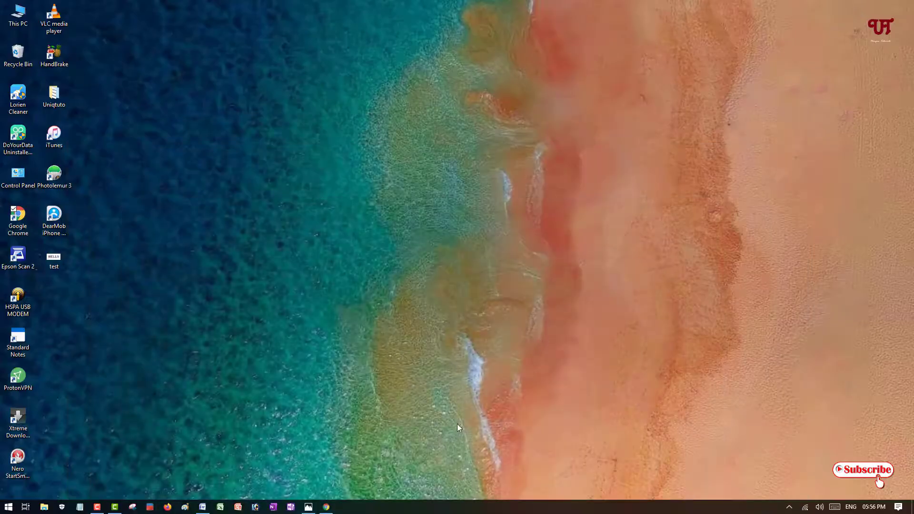
click(327, 506)
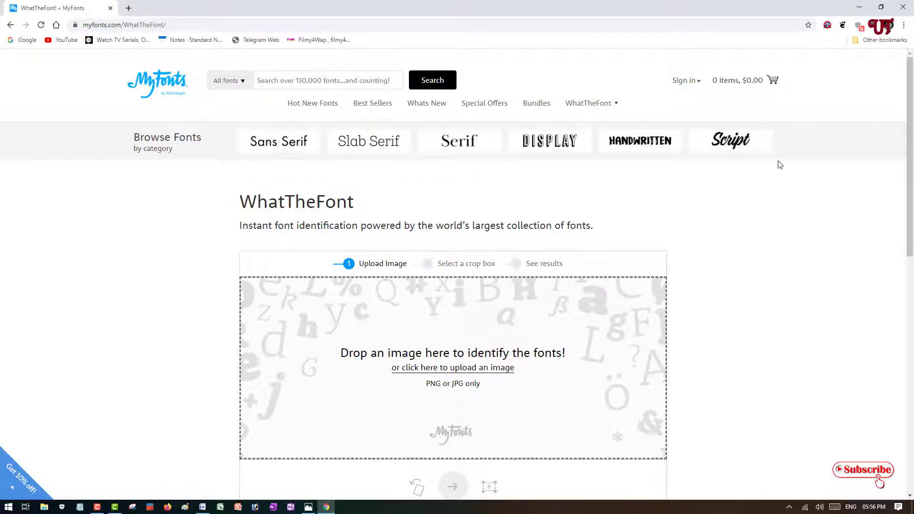
Step: Restore Chrome to a smaller window, move it right, and scroll to the upload box
click(881, 7)
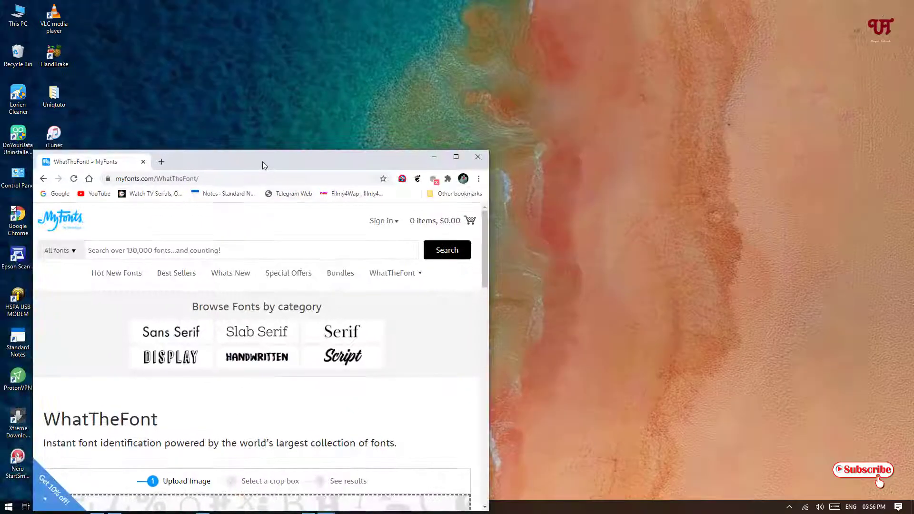
drag(262, 161, 592, 78)
scroll(640, 342, down, 3)
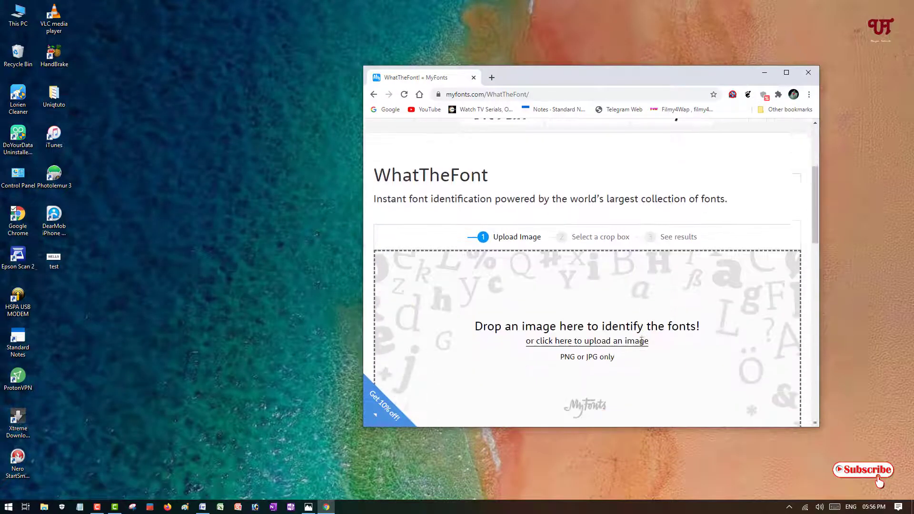
scroll(641, 341, down, 2)
Step: Open test.PNG from the desktop to check its contents, then close it
click(56, 266)
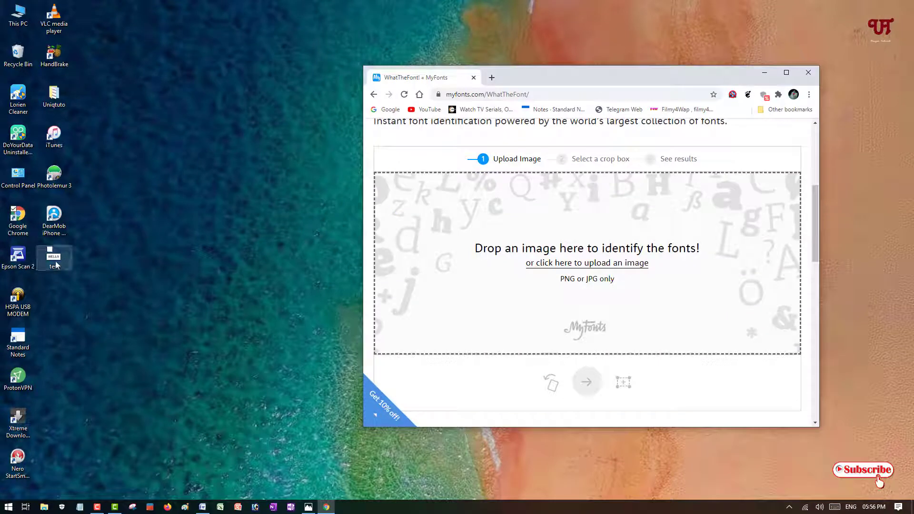
double_click(56, 266)
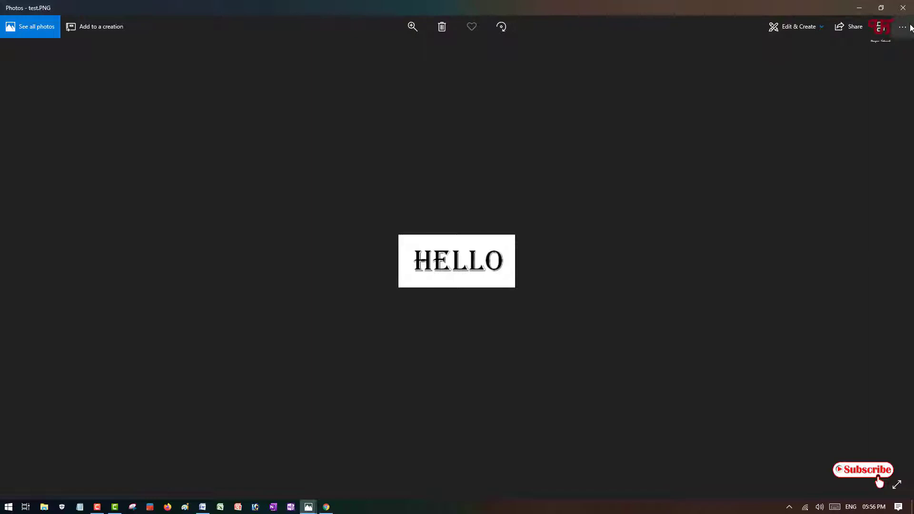
click(903, 7)
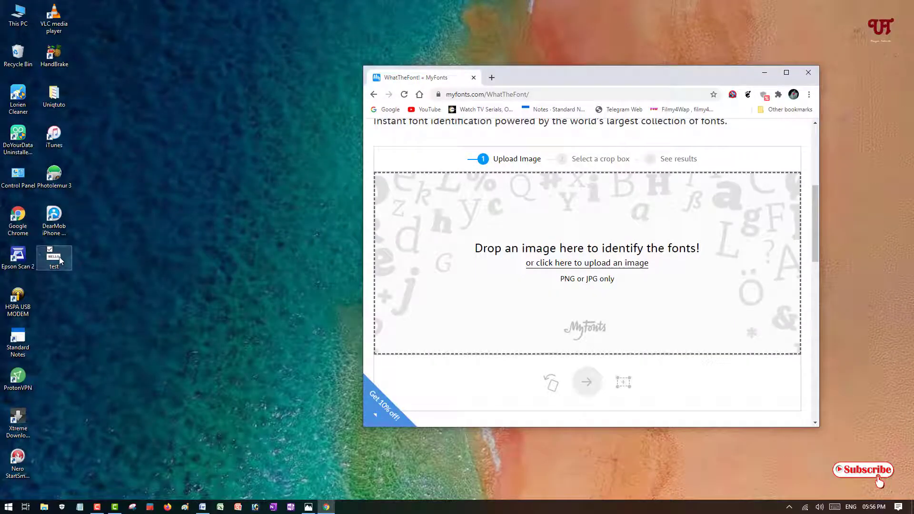
Step: Drop test.PNG onto the upload box, maximize Chrome, identify the font, and review the Algerian matches
drag(60, 260, 600, 277)
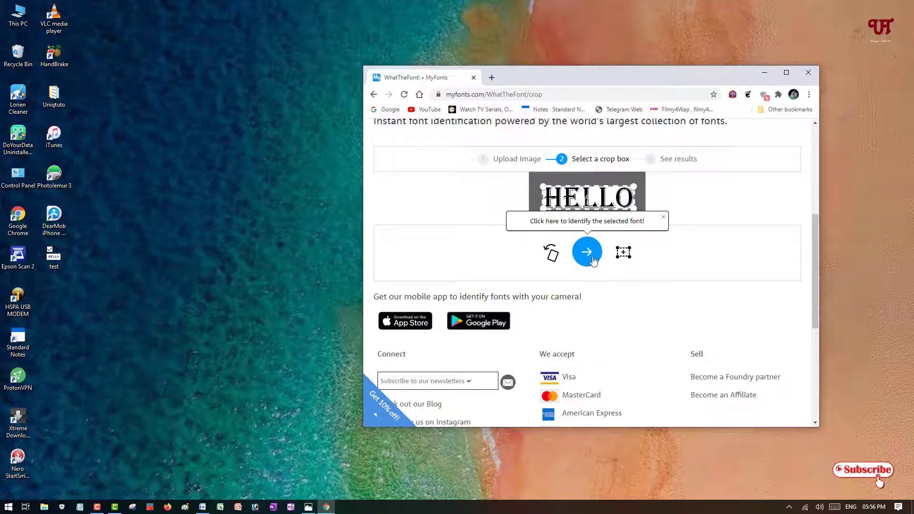
click(786, 72)
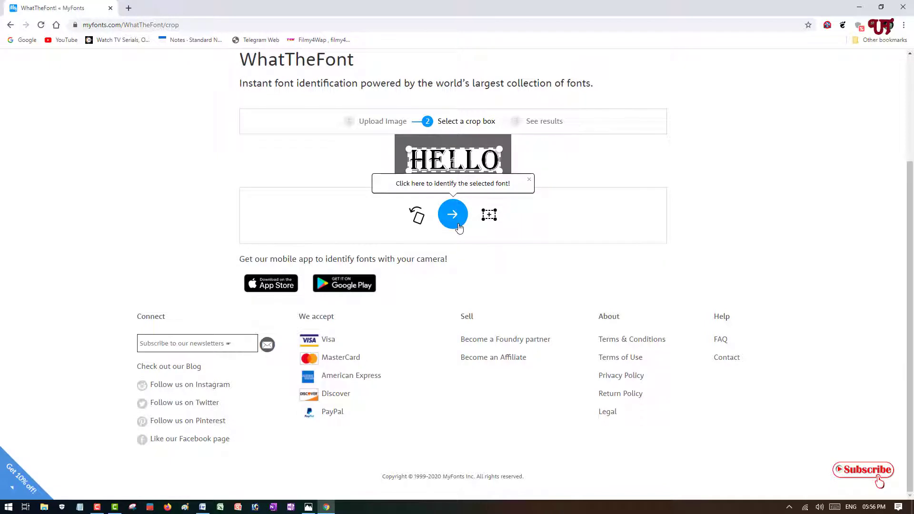
click(453, 215)
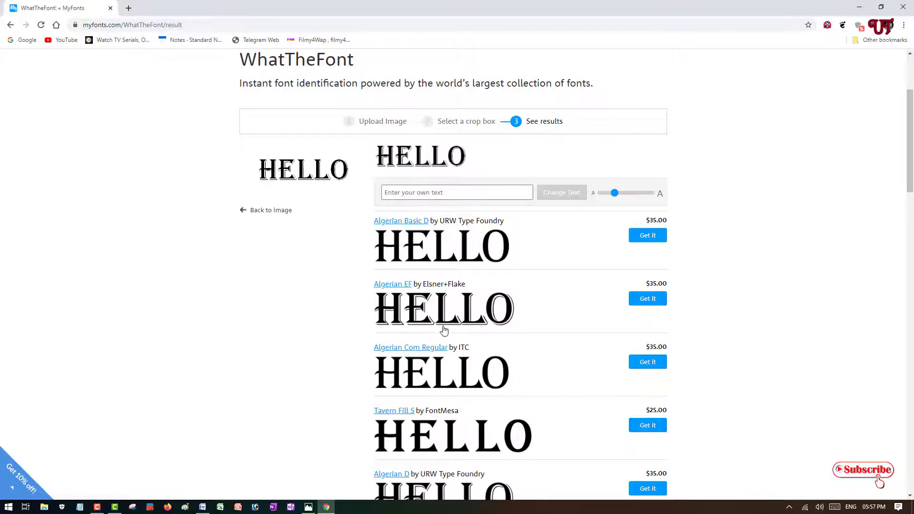
scroll(441, 327, down, 2)
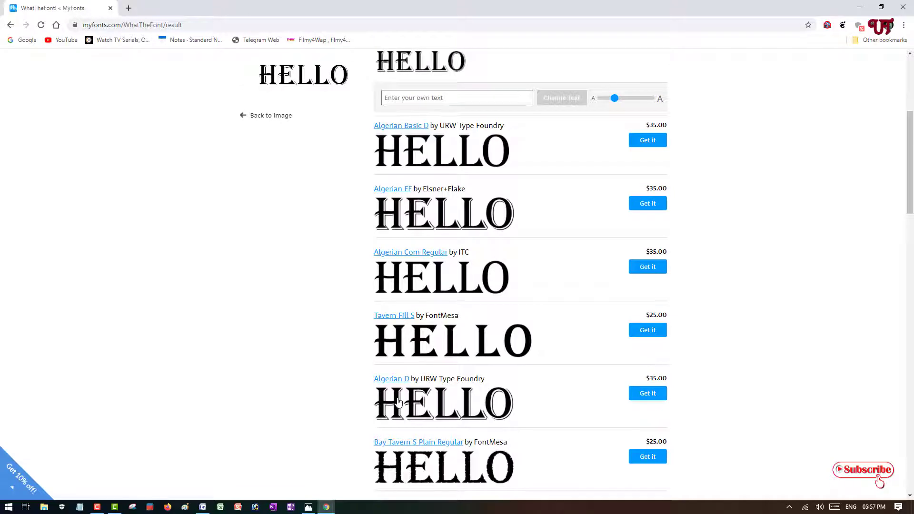
scroll(479, 439, up, 3)
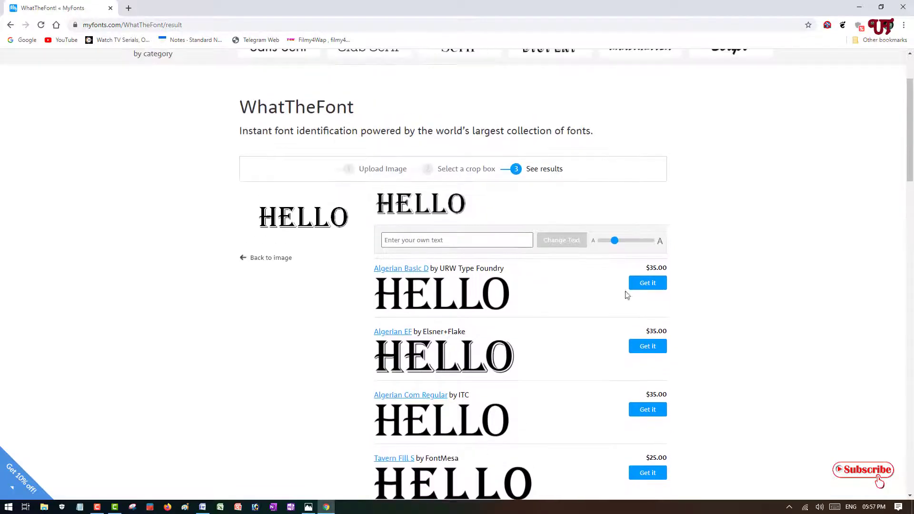
Step: Switch to the blank Word document and type hello
click(859, 7)
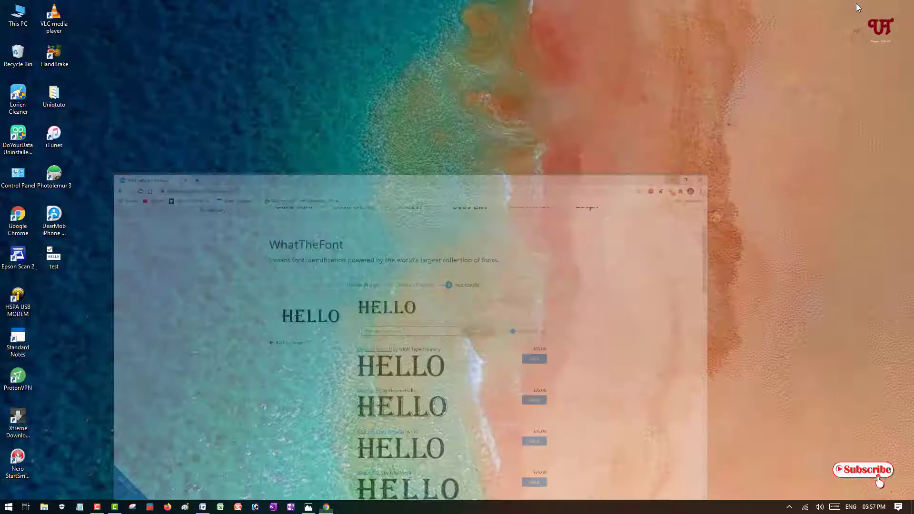
click(202, 507)
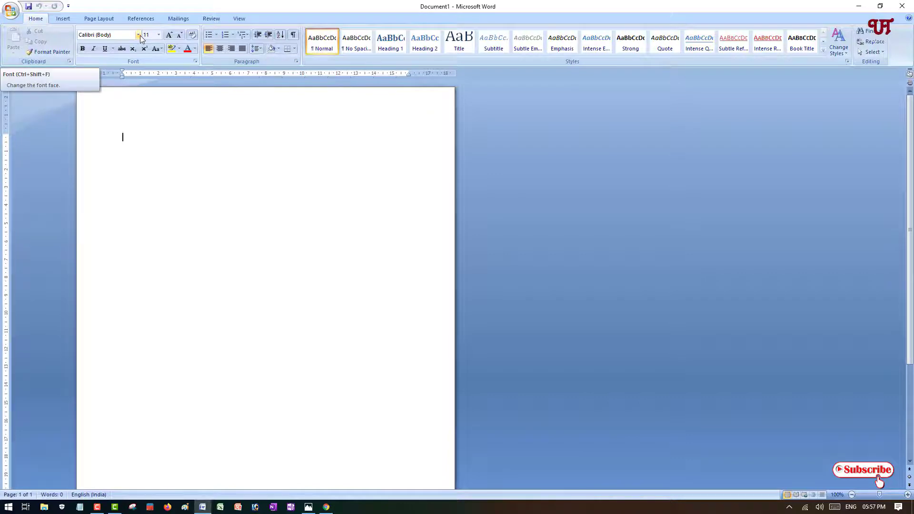
text(hel)
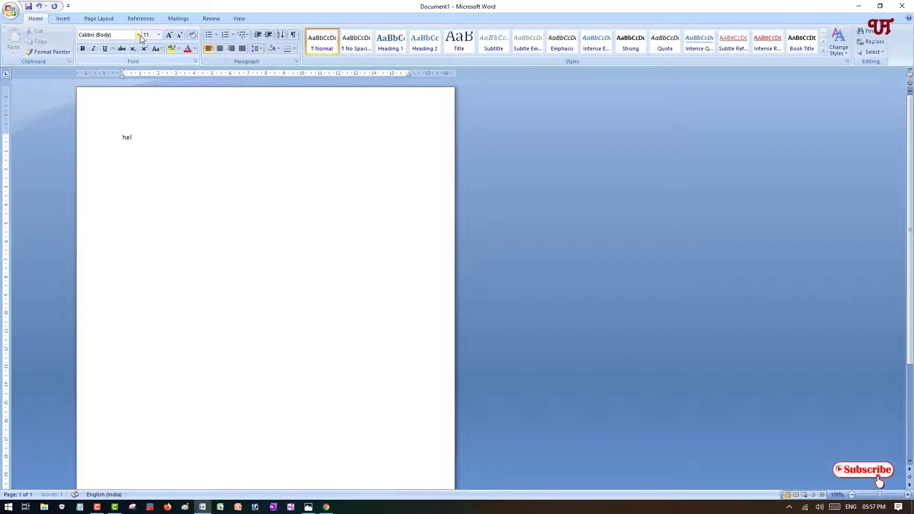
text(lo)
Step: Format hello as 72-point Algerian and move the Word window to the right side
drag(139, 137, 96, 133)
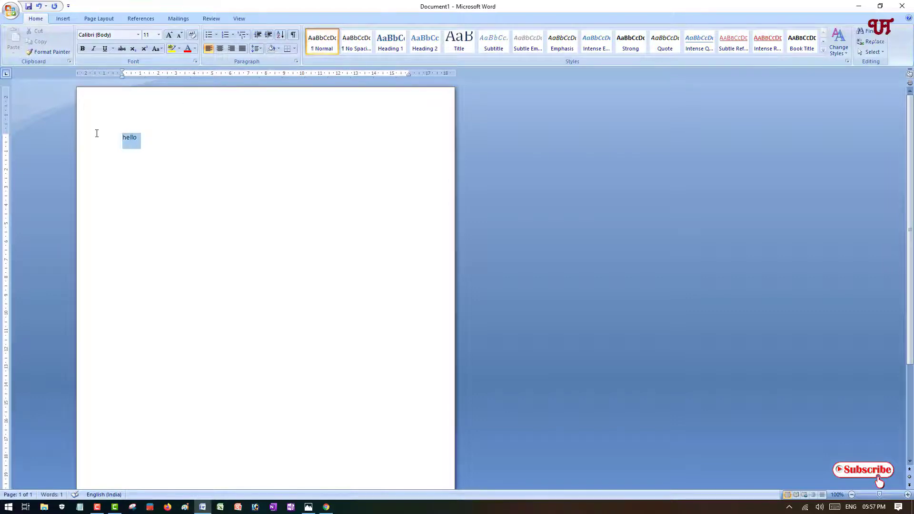
click(159, 34)
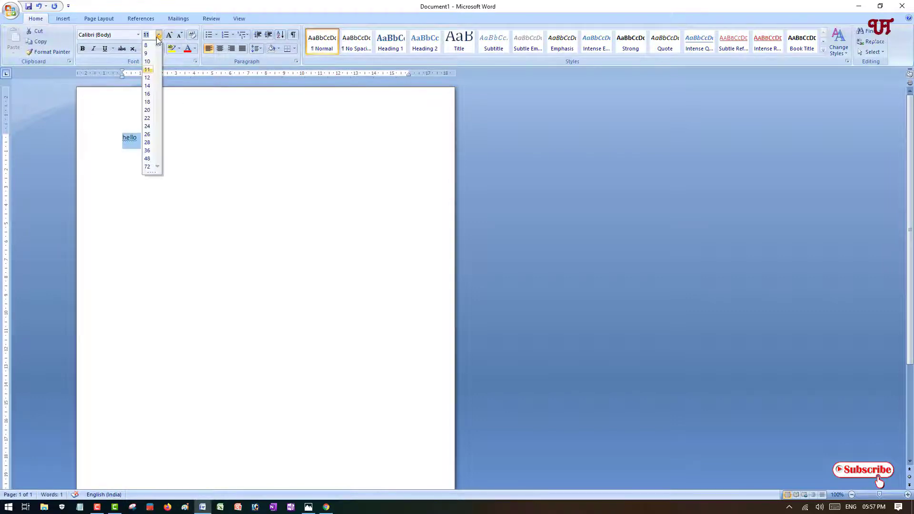
click(148, 167)
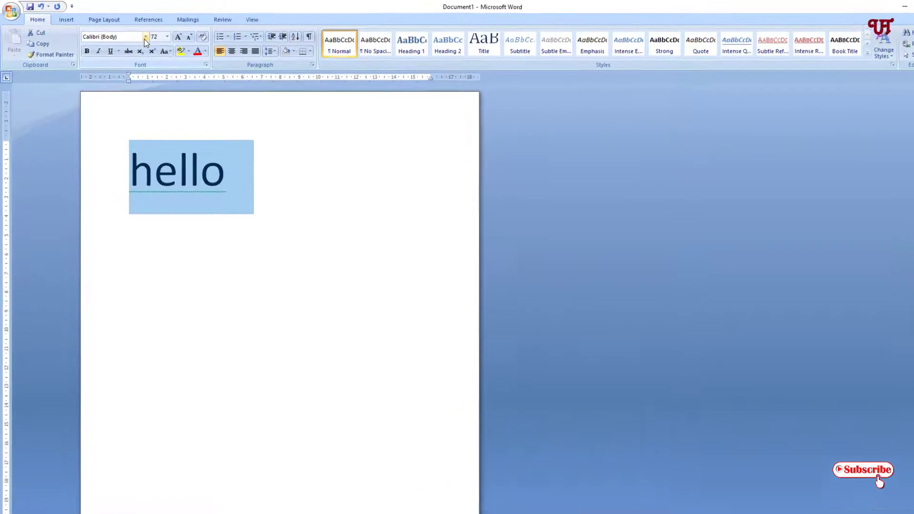
click(145, 37)
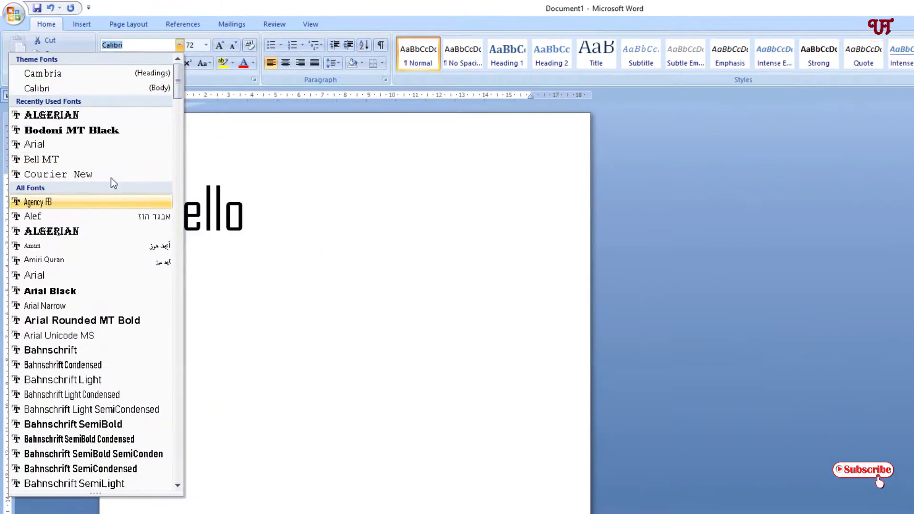
click(76, 117)
click(214, 283)
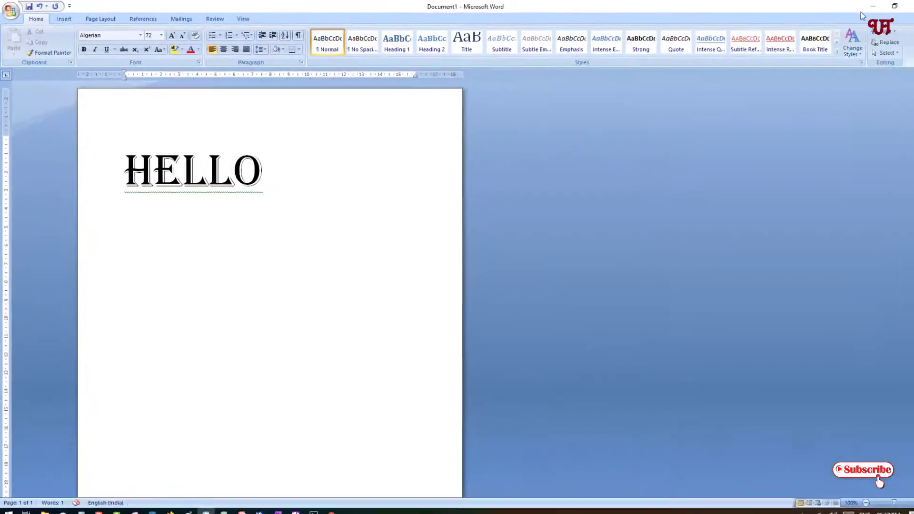
key(super+Left)
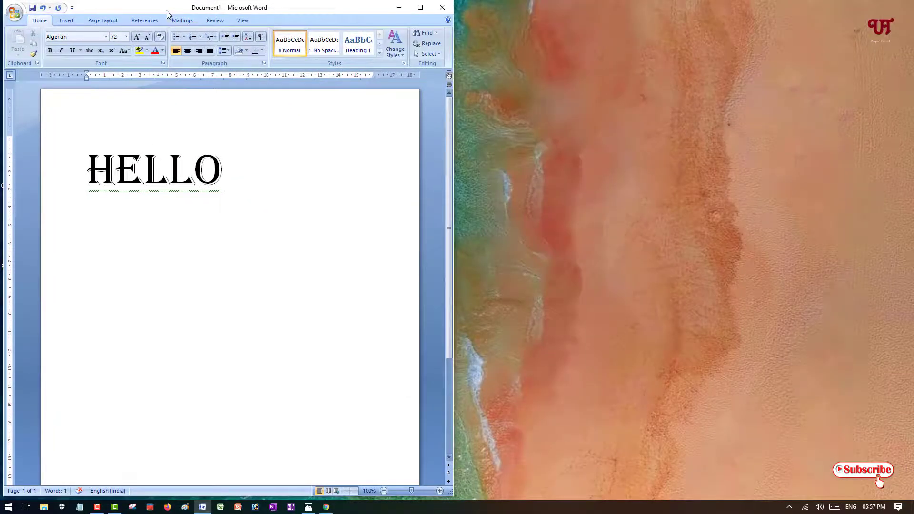
drag(167, 11, 598, 64)
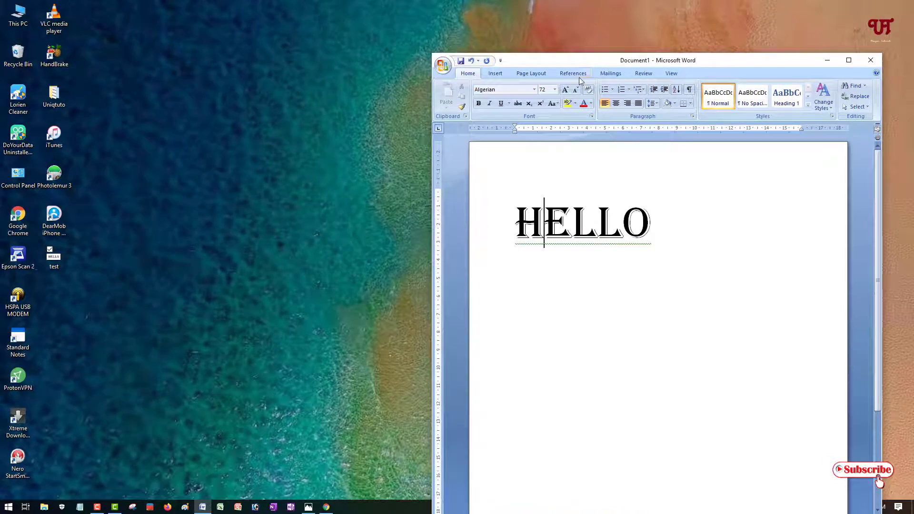
Step: Restore the WhatTheFont results window and arrange it beside the Word document showing HELLO
click(326, 510)
double_click(707, 6)
drag(274, 19, 298, 30)
scroll(355, 257, down, 1)
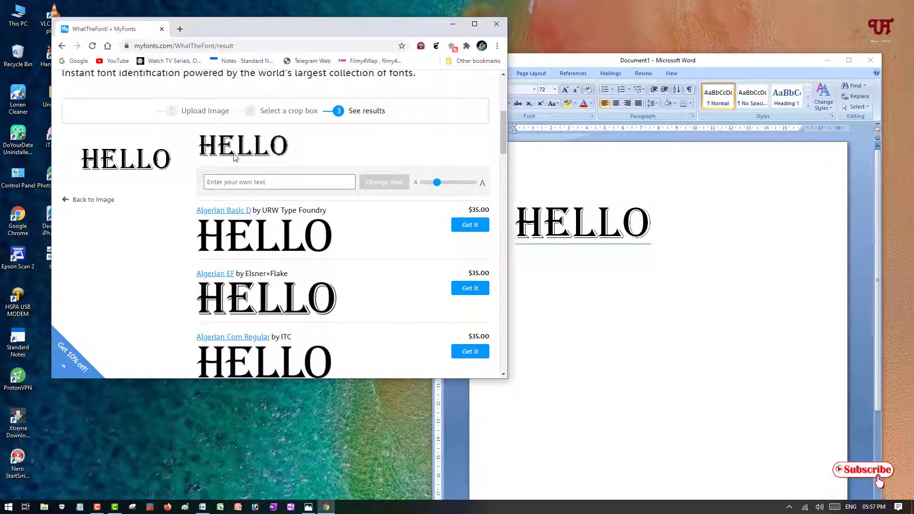
drag(595, 60, 662, 43)
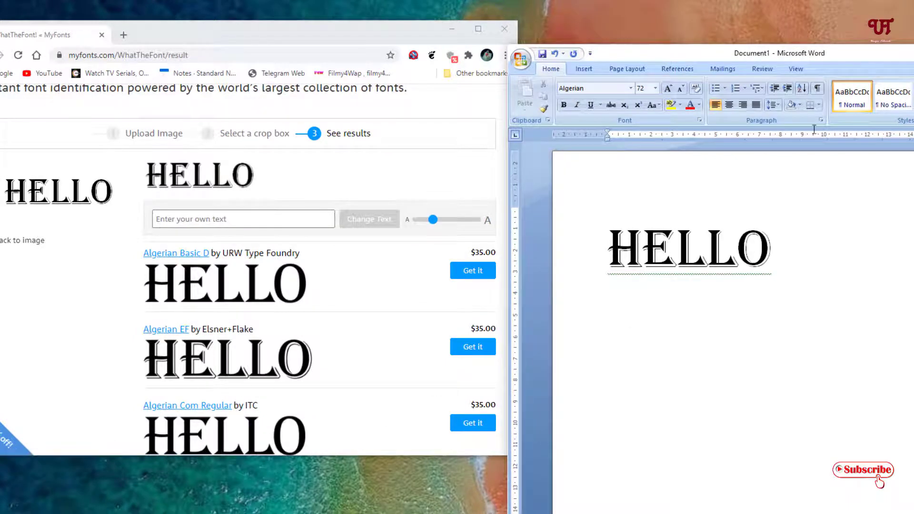
drag(820, 56, 753, 20)
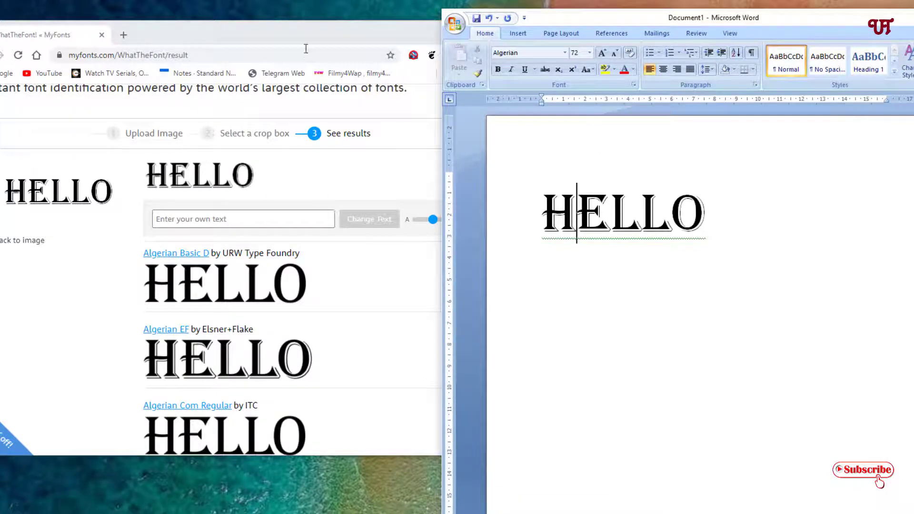
drag(296, 31, 322, 50)
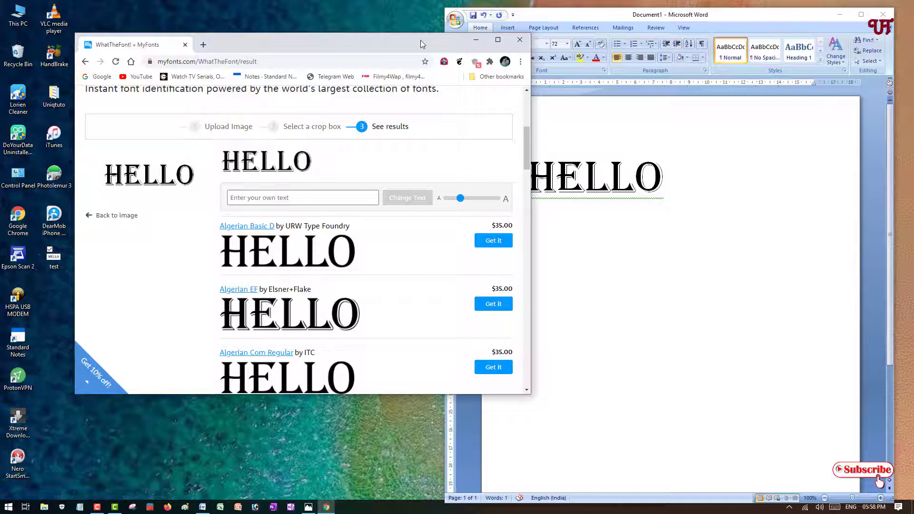
drag(421, 40, 424, 48)
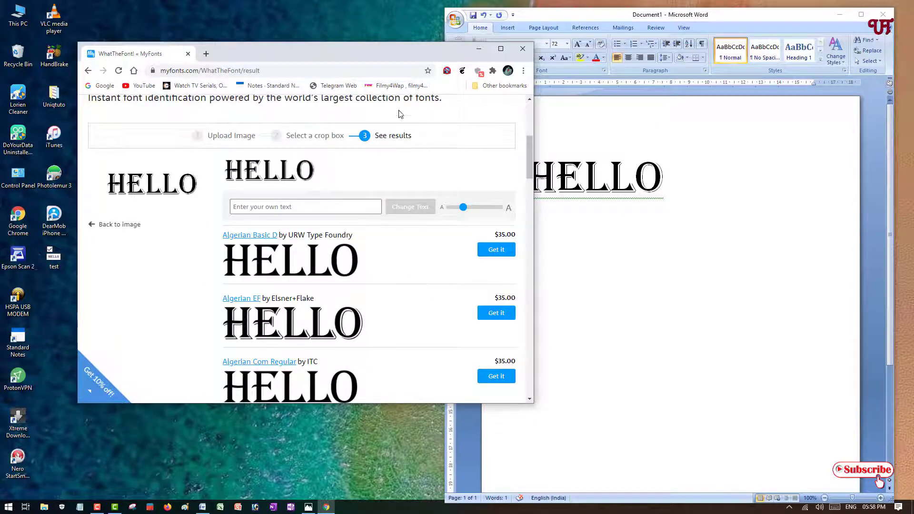
drag(361, 53, 336, 46)
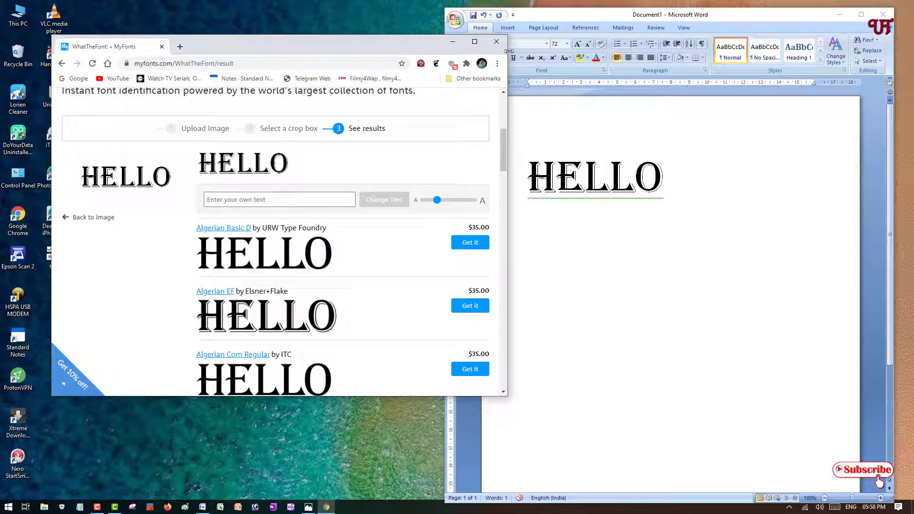
Step: Close Chrome and Word, discarding the HELLO document without saving
click(498, 42)
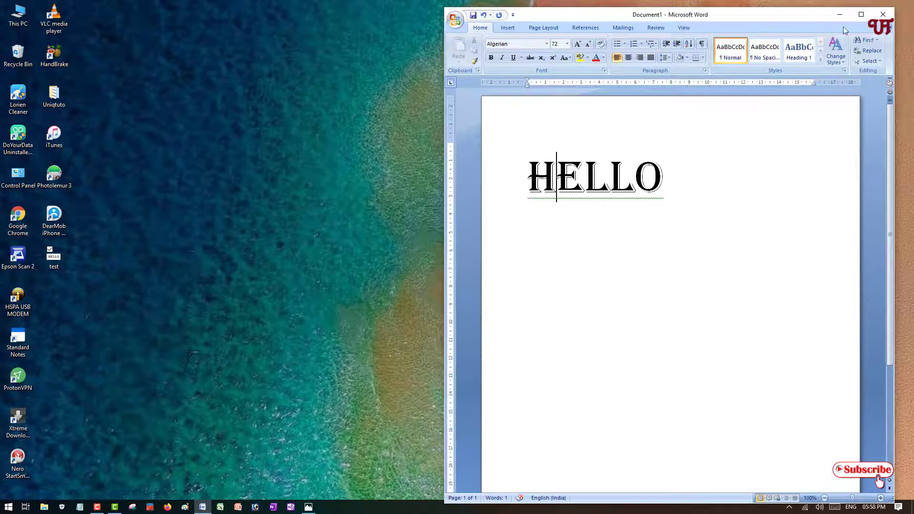
click(884, 18)
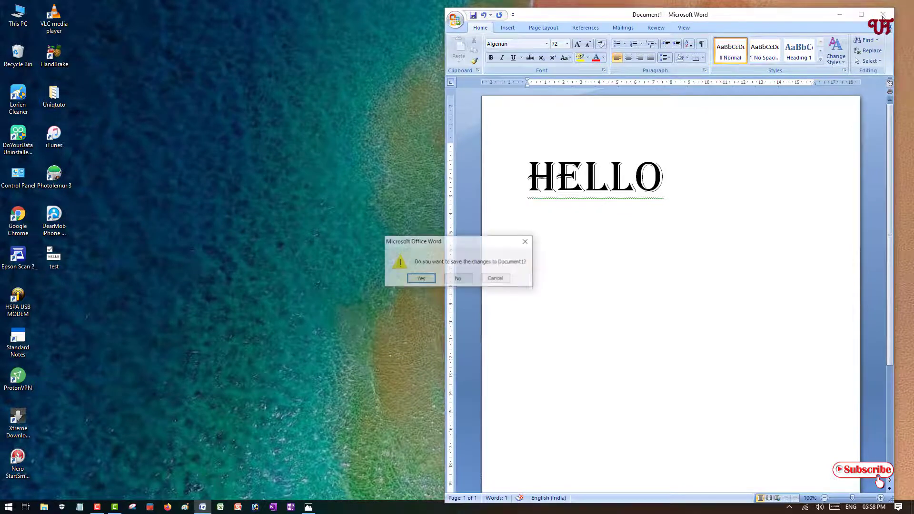
click(457, 280)
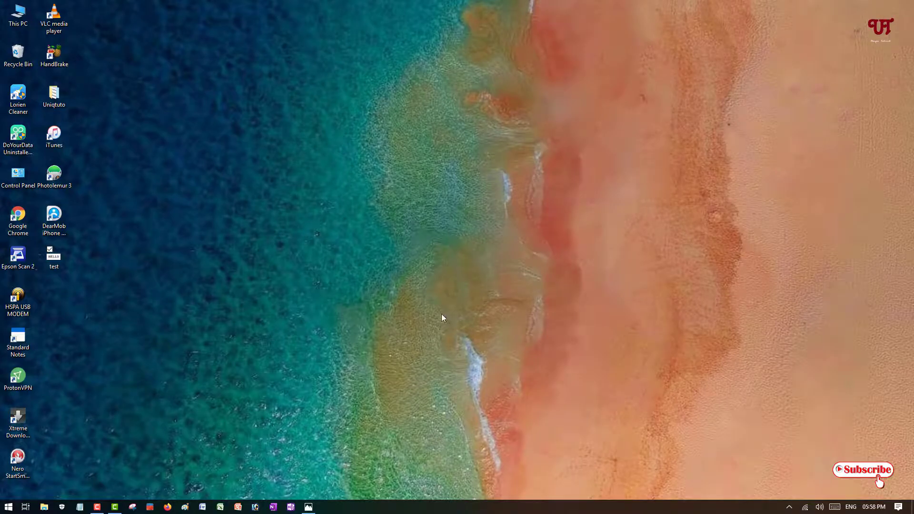